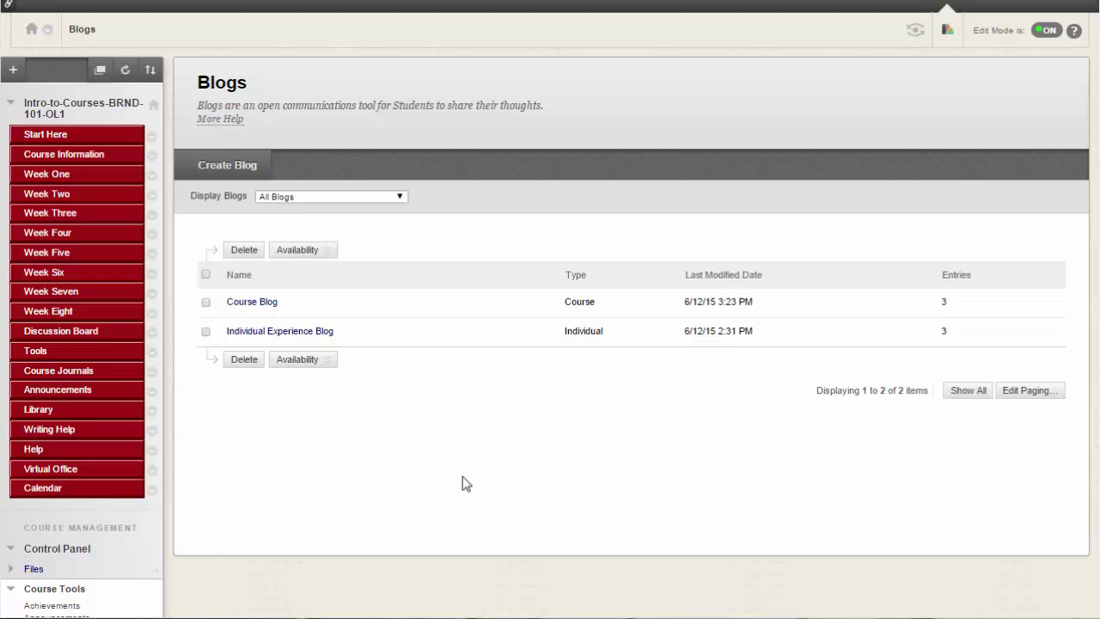
- Review the entries in the Course Blog and the Individual Experience Blog, including the comment on Instructor's First Blog Post
{"action": "left_click", "coordinate": [263, 303]}
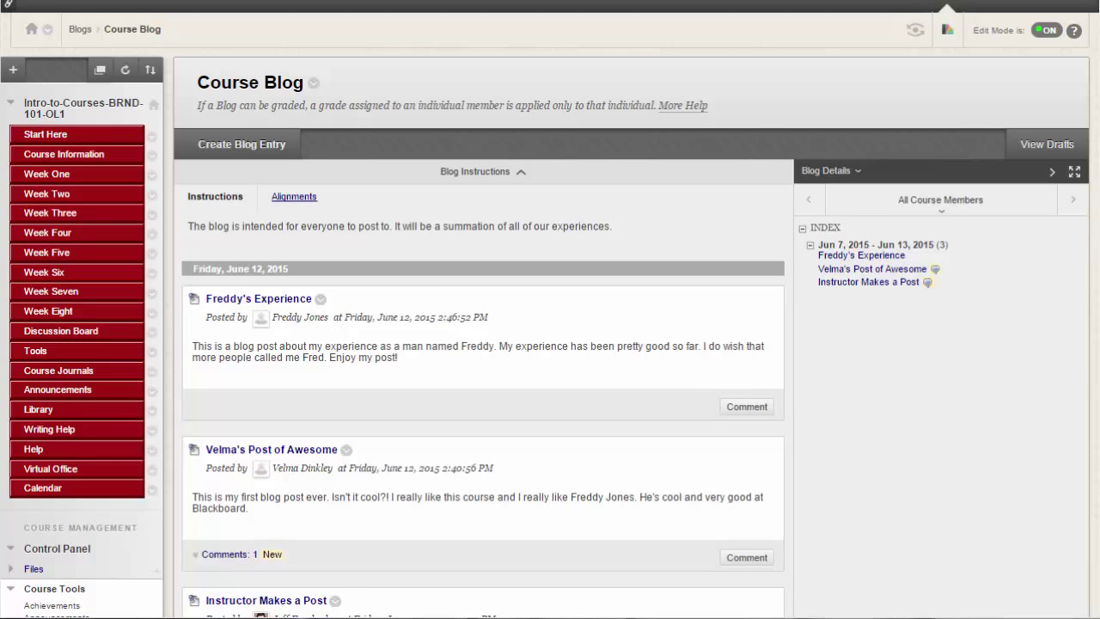
{"action": "scroll", "coordinate": [550, 344], "scroll_direction": "down", "scroll_amount": 5}
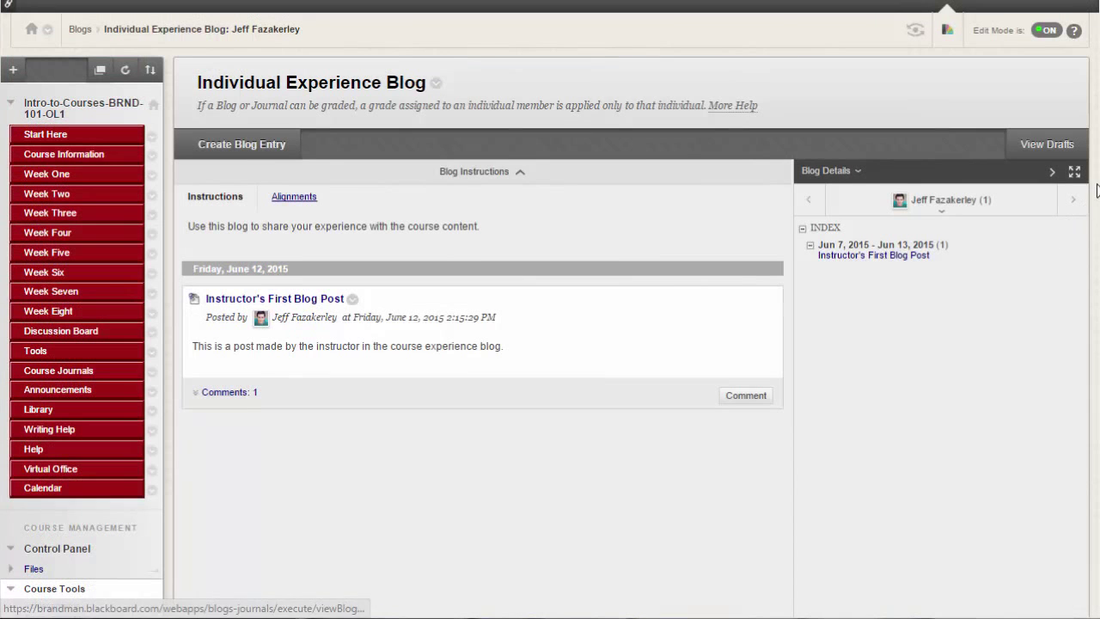
{"action": "scroll", "coordinate": [550, 309], "scroll_direction": "down", "scroll_amount": 2}
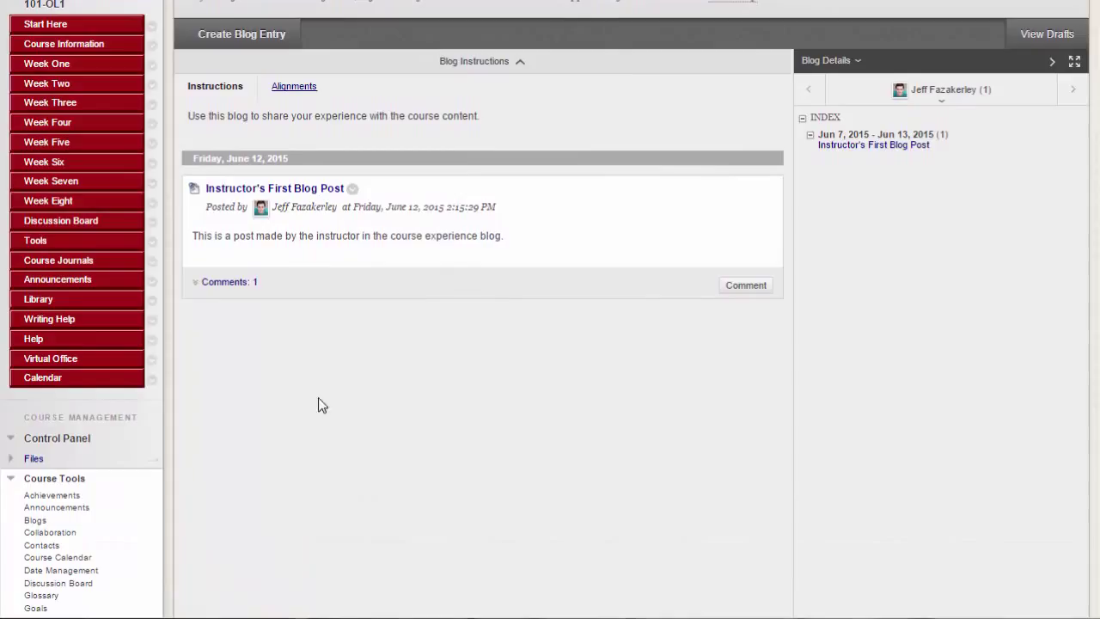
{"action": "left_click", "coordinate": [221, 289]}
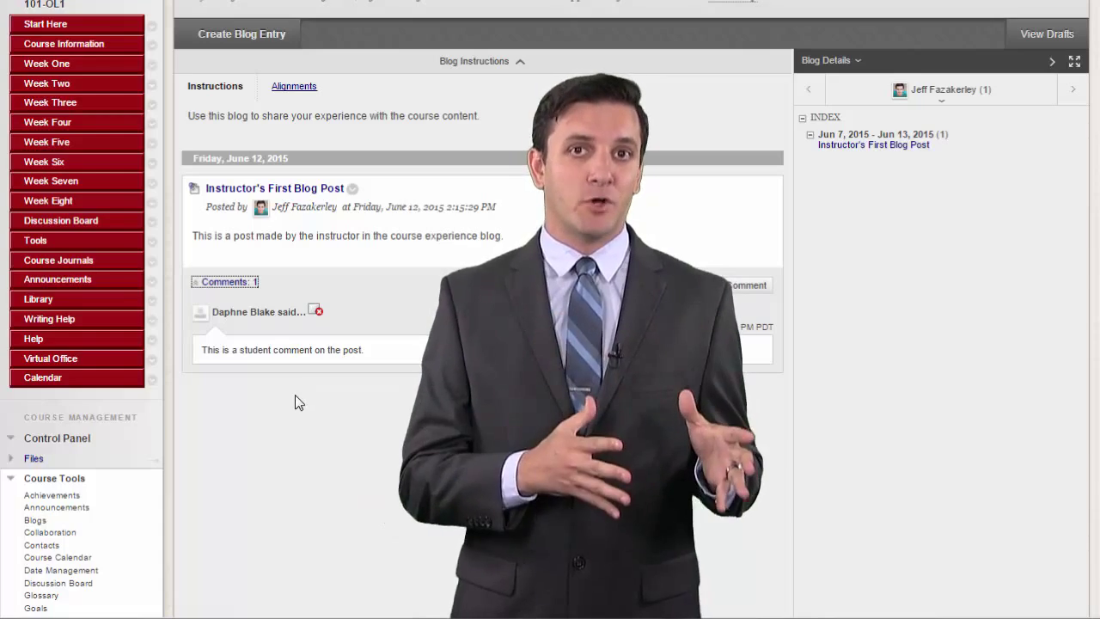
- Start a new blog in the course's Blogs tool, named Course Experience Blog, with the instructions "This is a blog about experiences"
{"action": "left_click", "coordinate": [72, 104]}
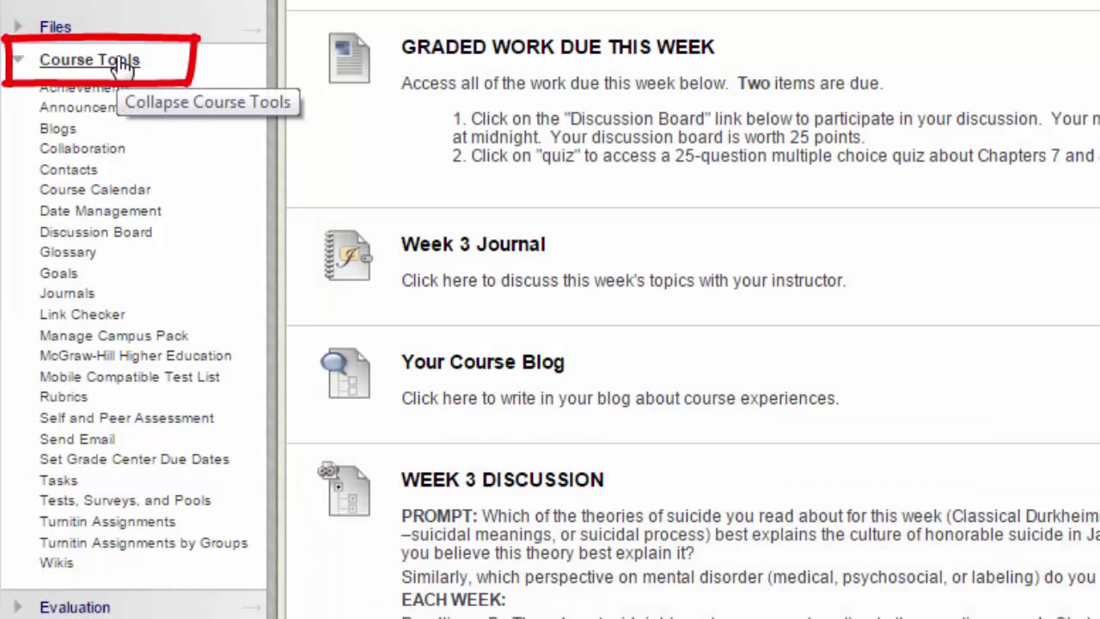
{"action": "left_click", "coordinate": [86, 129]}
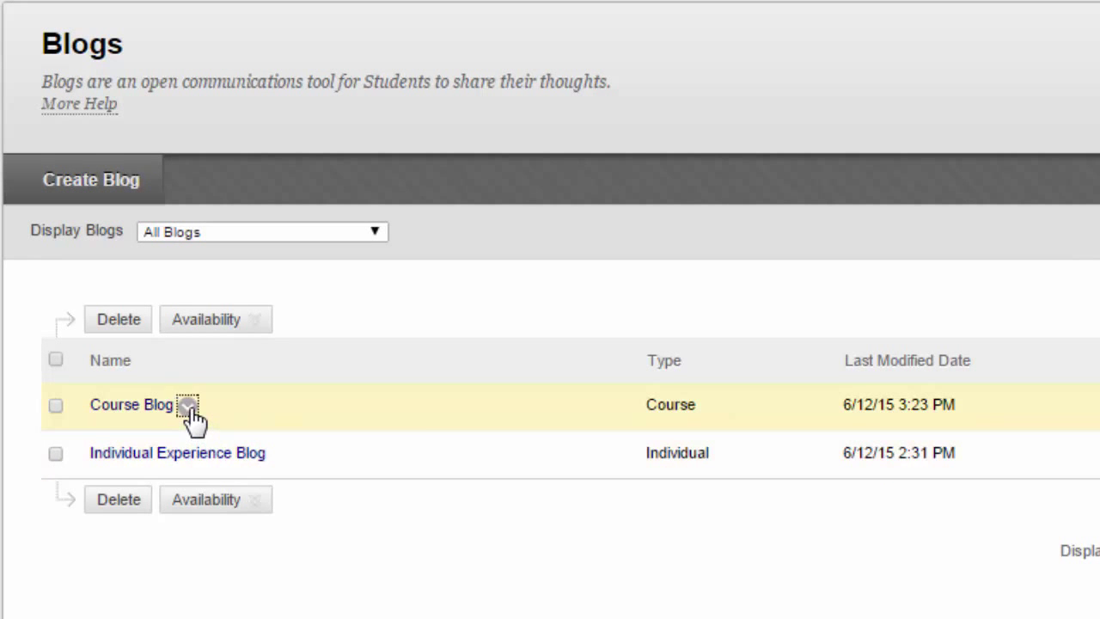
{"action": "left_click", "coordinate": [188, 405]}
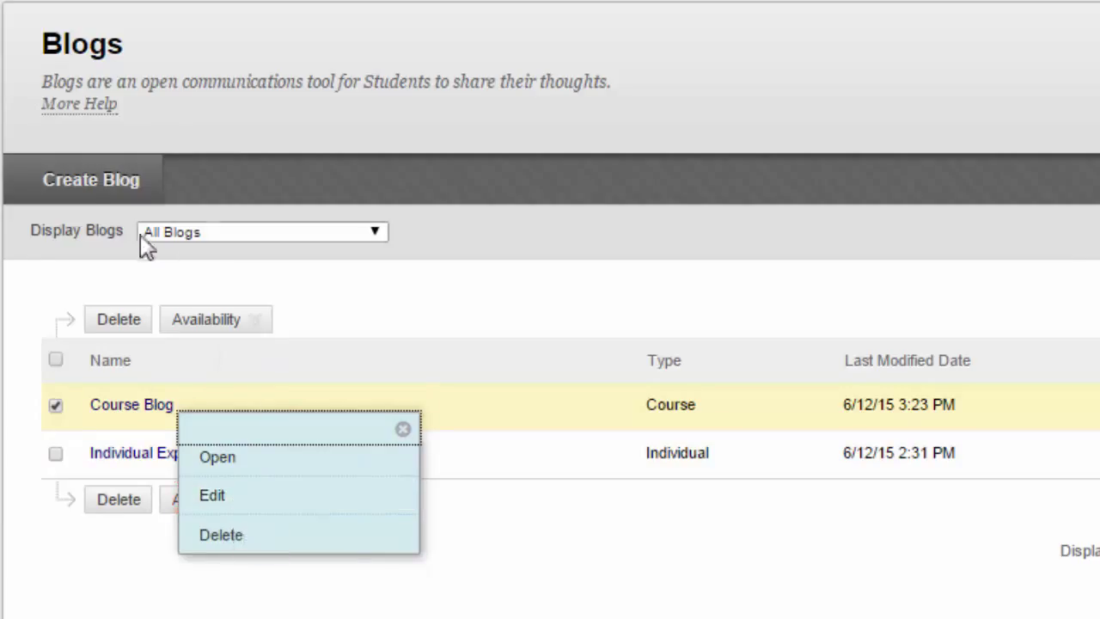
{"action": "left_click", "coordinate": [88, 197]}
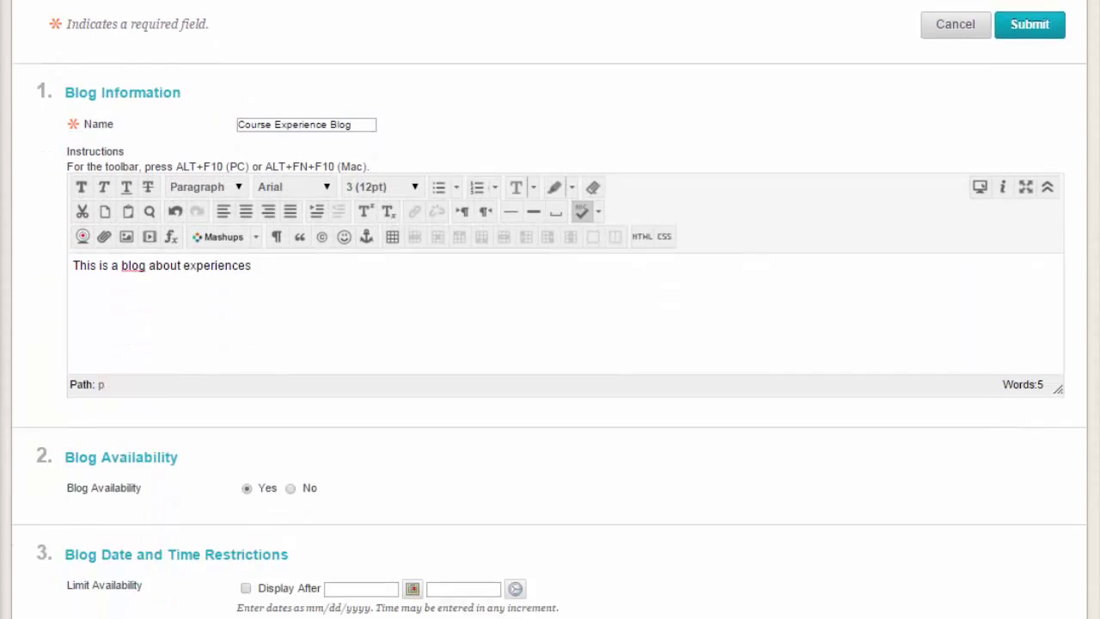
- Set the new blog's type to Course and index its entries weekly
{"action": "scroll", "coordinate": [550, 344], "scroll_direction": "down", "scroll_amount": 3}
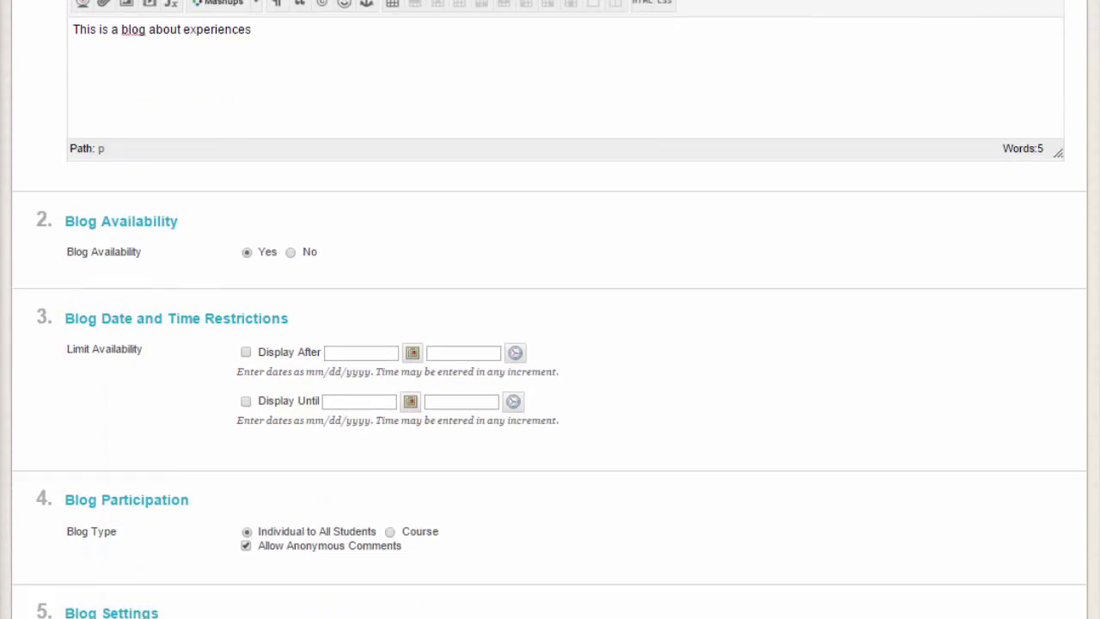
{"action": "scroll", "coordinate": [550, 344], "scroll_direction": "down", "scroll_amount": 2}
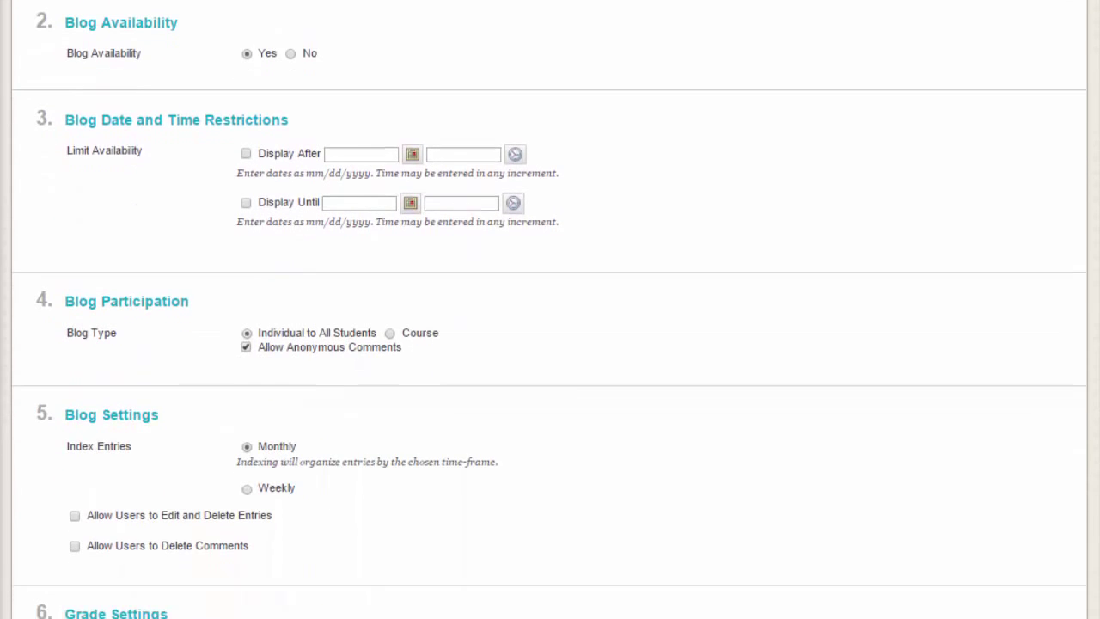
{"action": "left_click", "coordinate": [390, 334]}
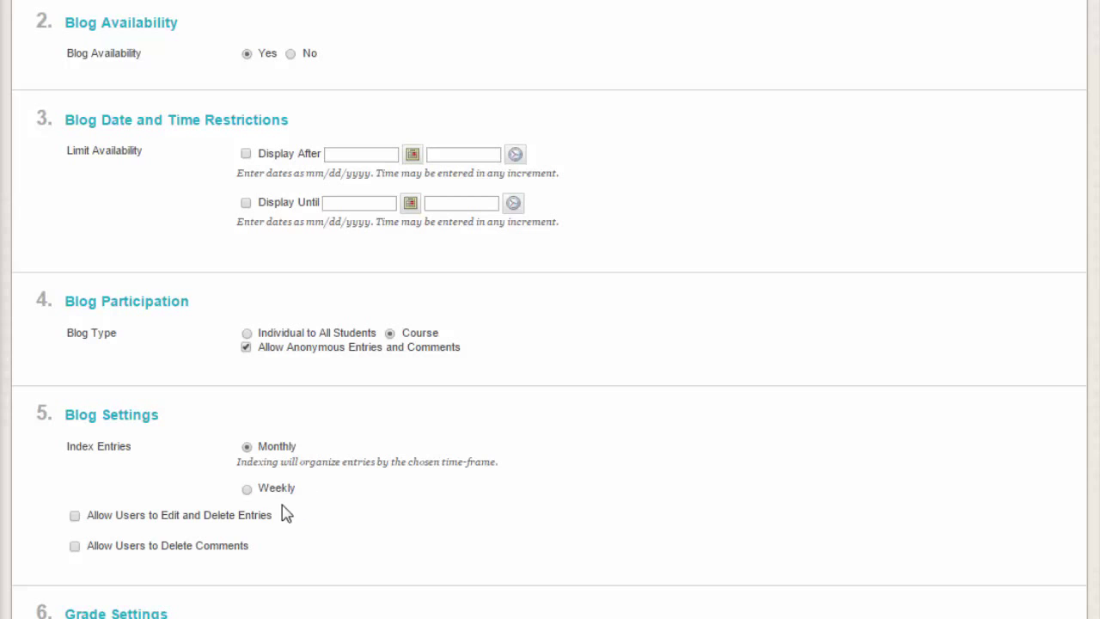
{"action": "left_click", "coordinate": [248, 489]}
- Grade the blog with 15 points possible and show participants in "needs grading" status after every 5 entries
{"action": "scroll", "coordinate": [1025, 533], "scroll_direction": "down", "scroll_amount": 3}
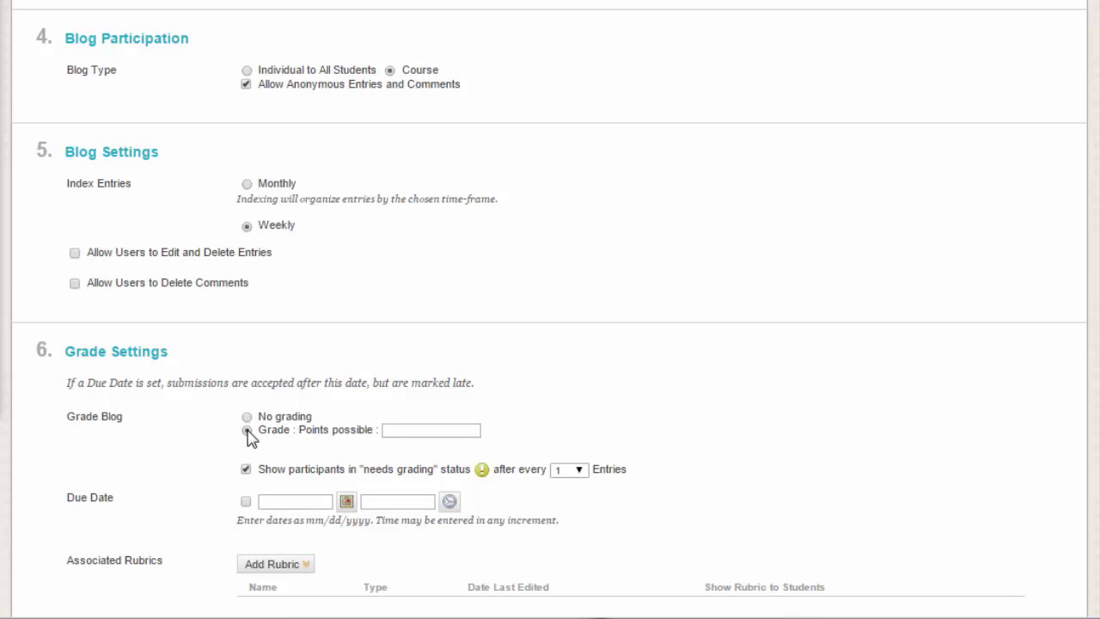
{"action": "left_click", "coordinate": [399, 428]}
{"action": "type", "text": "15"}
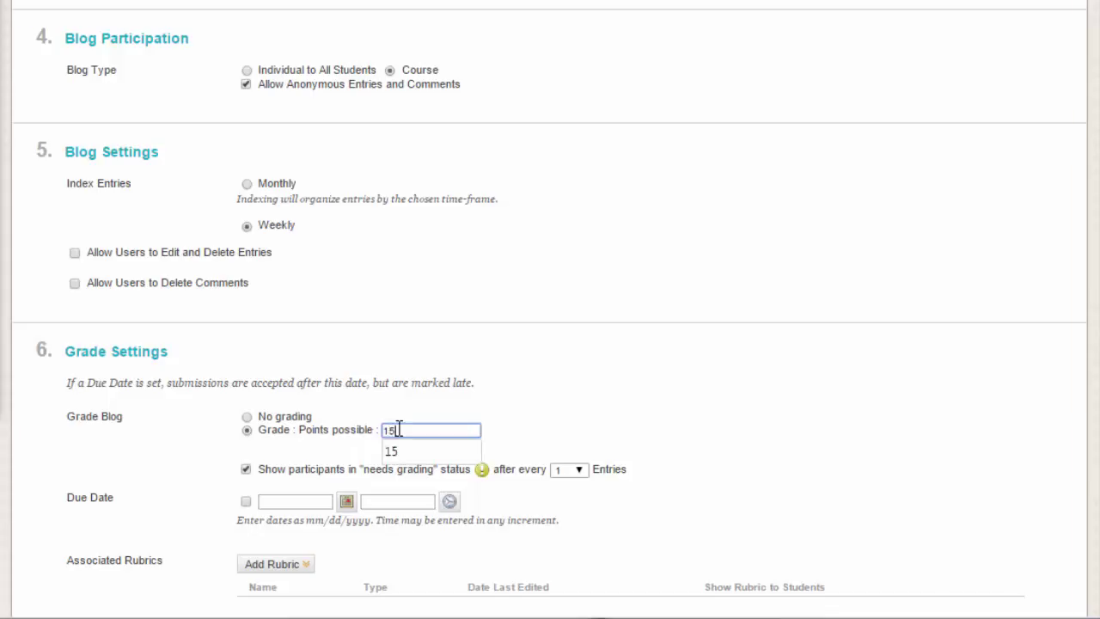
{"action": "left_click", "coordinate": [540, 434]}
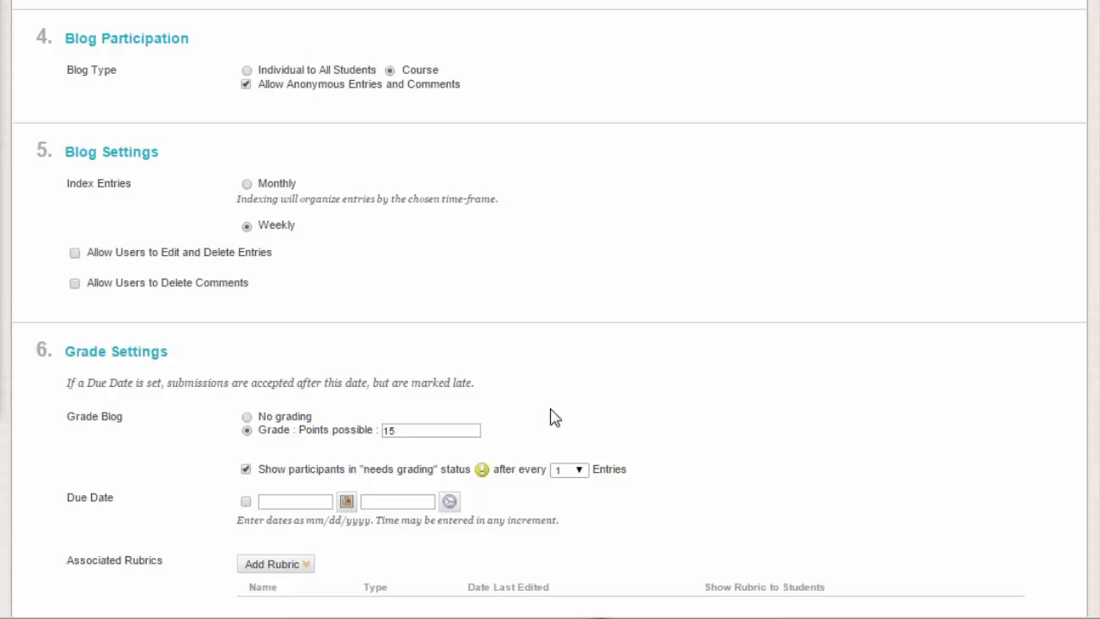
{"action": "left_click", "coordinate": [581, 476]}
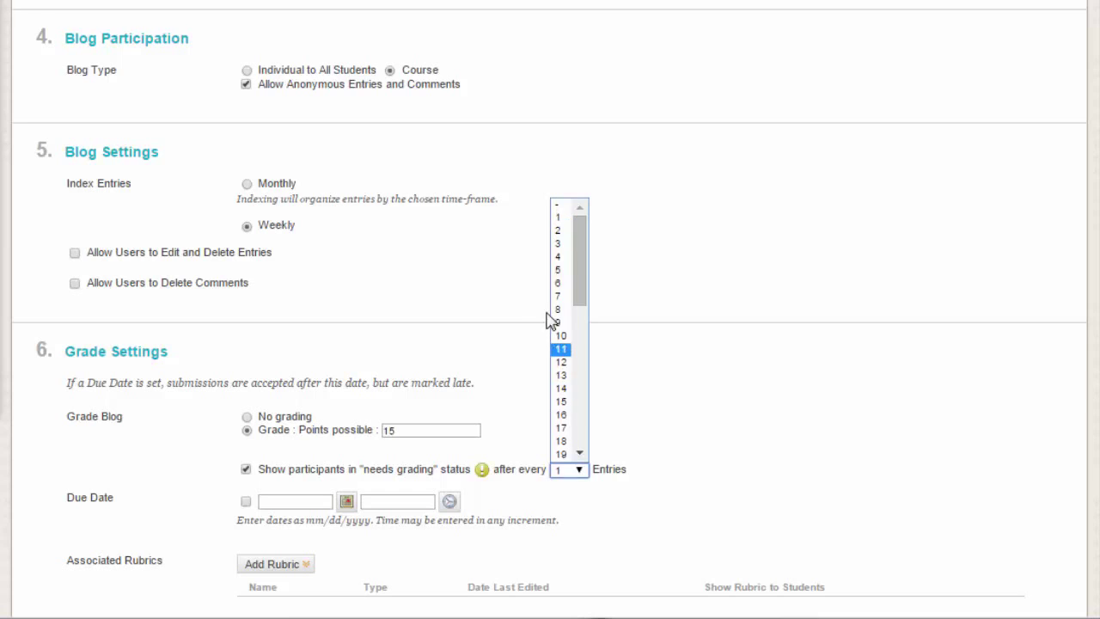
{"action": "left_click", "coordinate": [562, 271]}
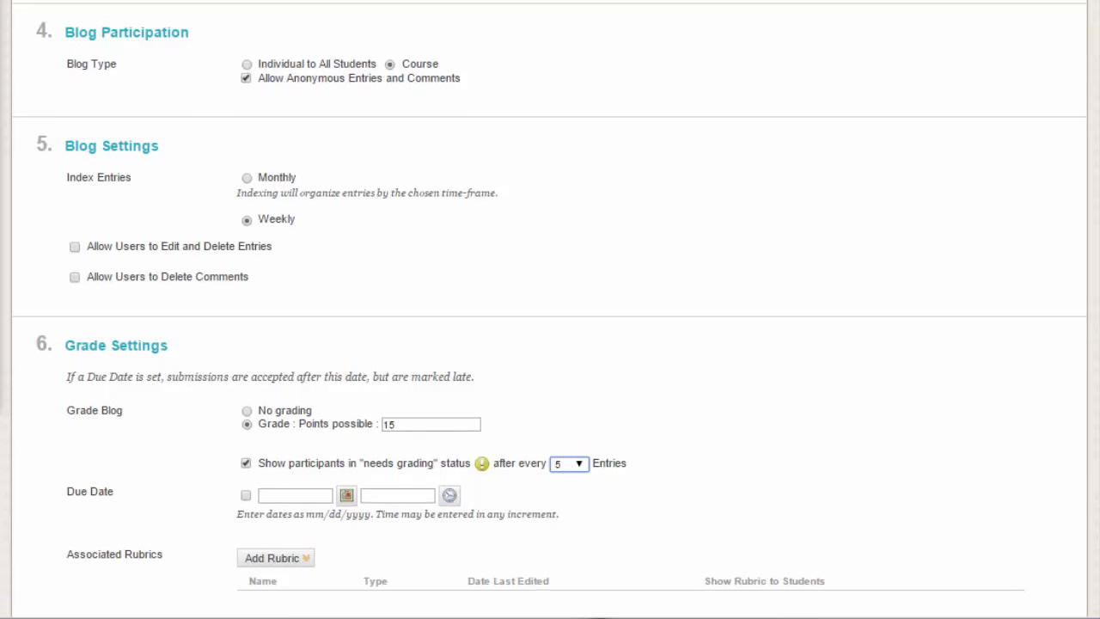
- Check the options for adding a rubric and submit the new blog
{"action": "scroll", "coordinate": [550, 309], "scroll_direction": "down", "scroll_amount": 3}
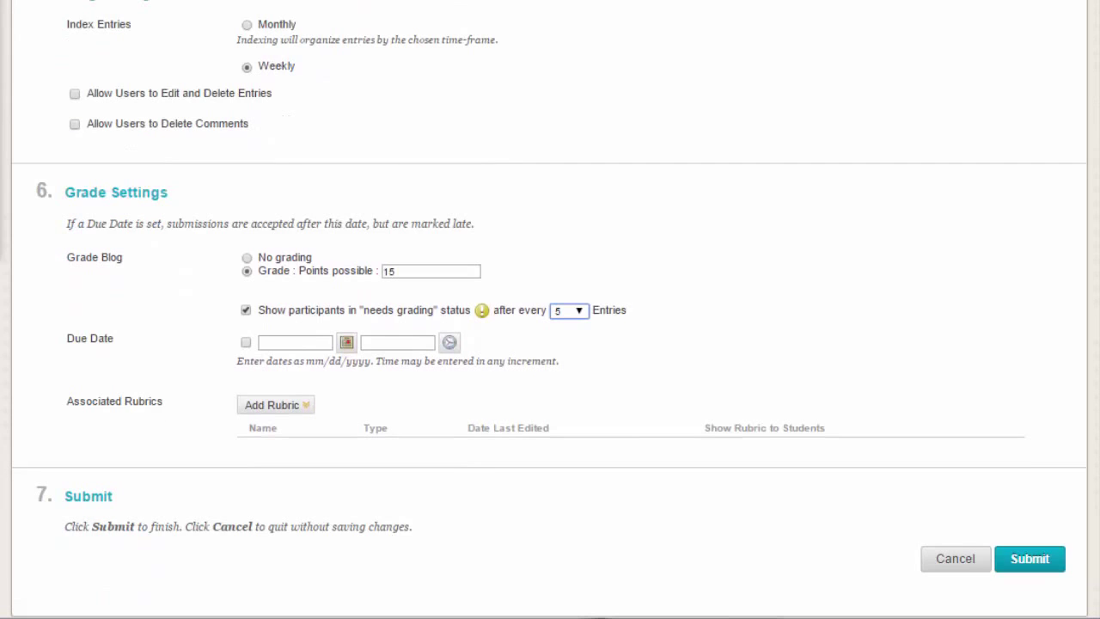
{"action": "left_click", "coordinate": [262, 408]}
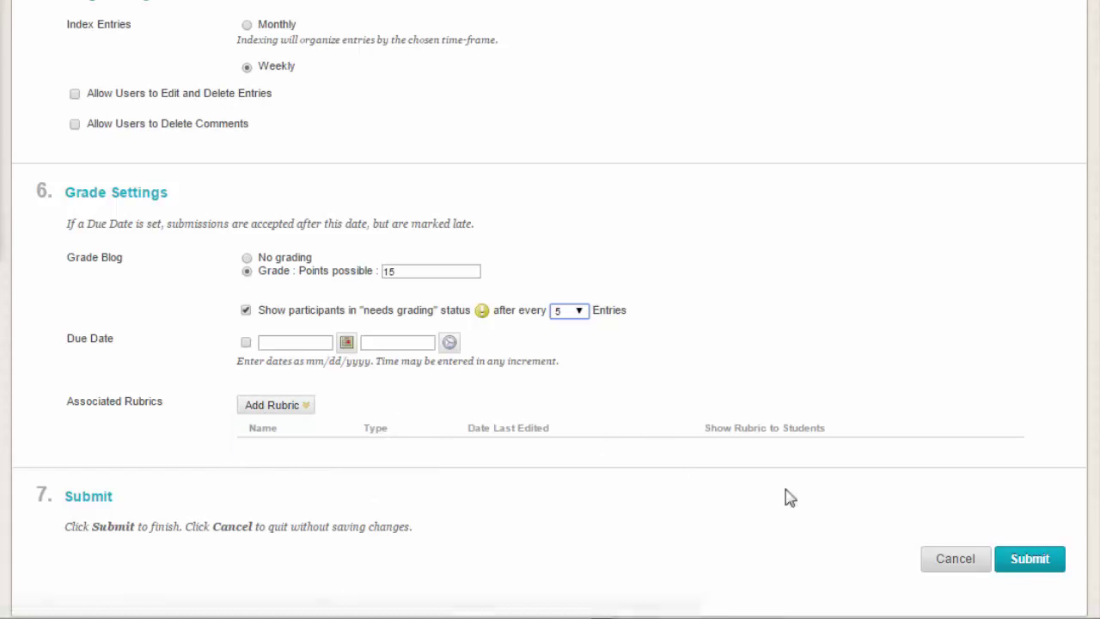
{"action": "left_click", "coordinate": [1029, 560]}
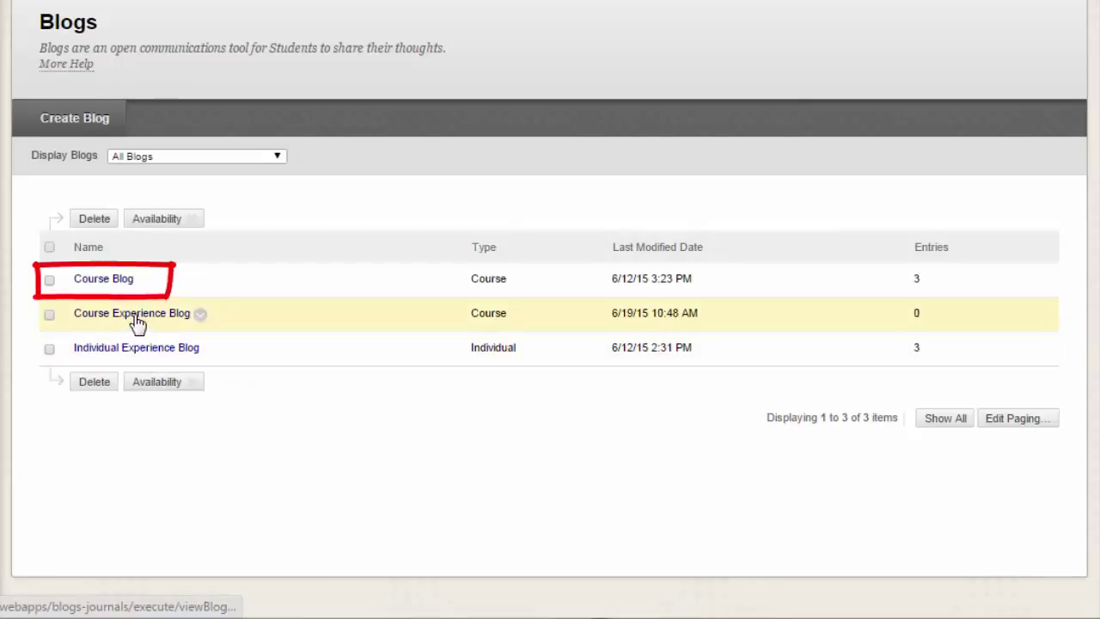
- Post an entry in the Course Blog titled "This is my experience" with the message "I have a lot to say and no time to say it!"
{"action": "left_click", "coordinate": [113, 282]}
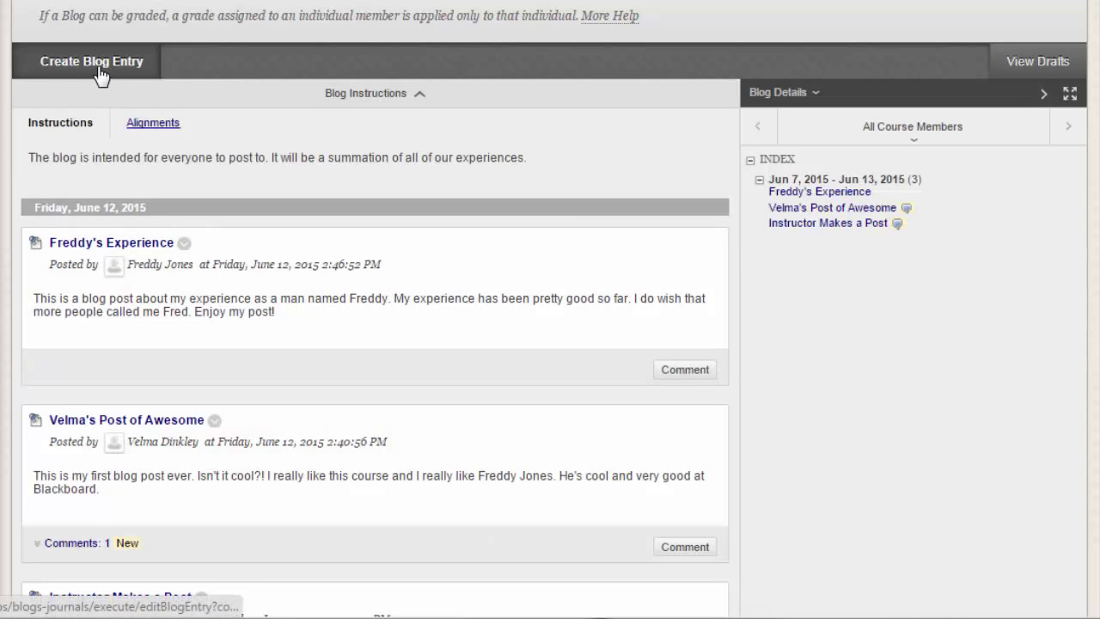
{"action": "left_click", "coordinate": [99, 76]}
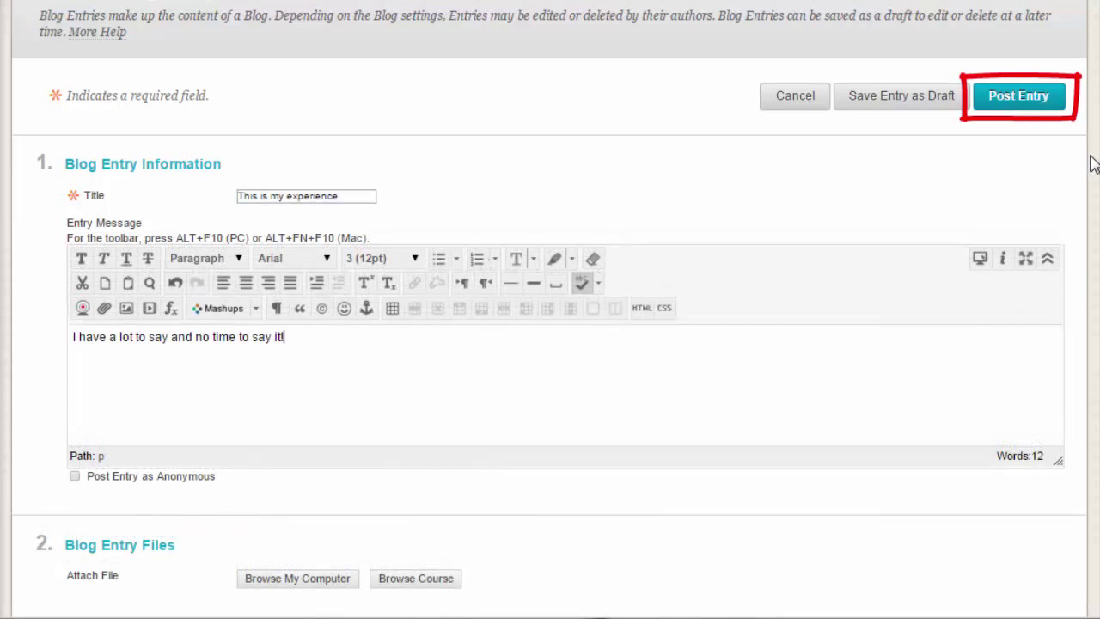
{"action": "left_click", "coordinate": [1040, 105]}
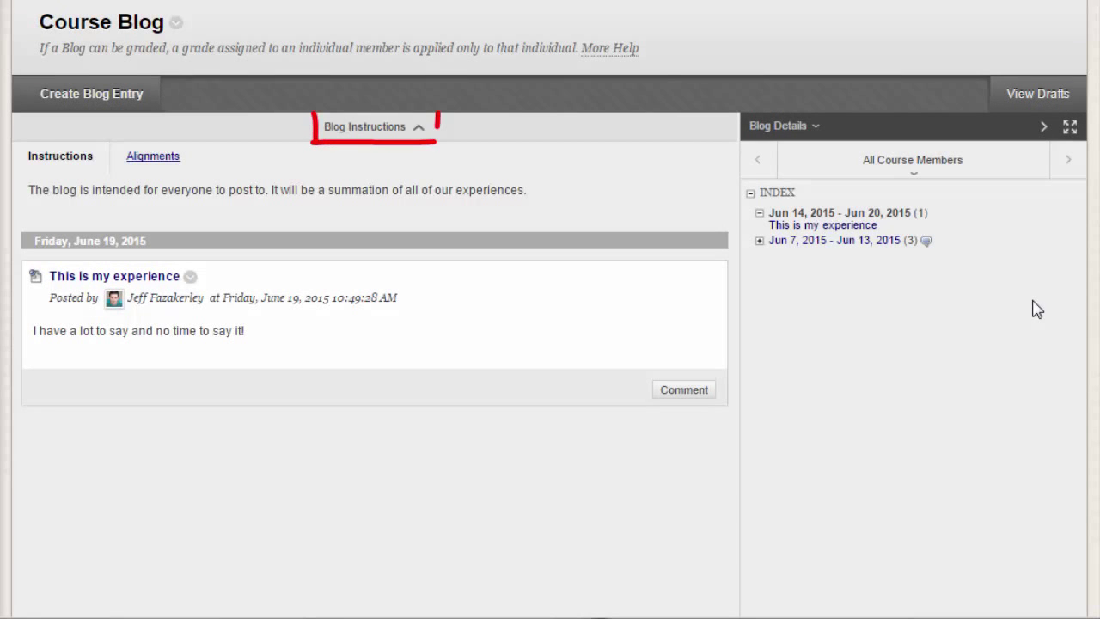
- Collapse the blog instructions and expand the blog details to view the blog's type, entries and comments
{"action": "left_click", "coordinate": [381, 130]}
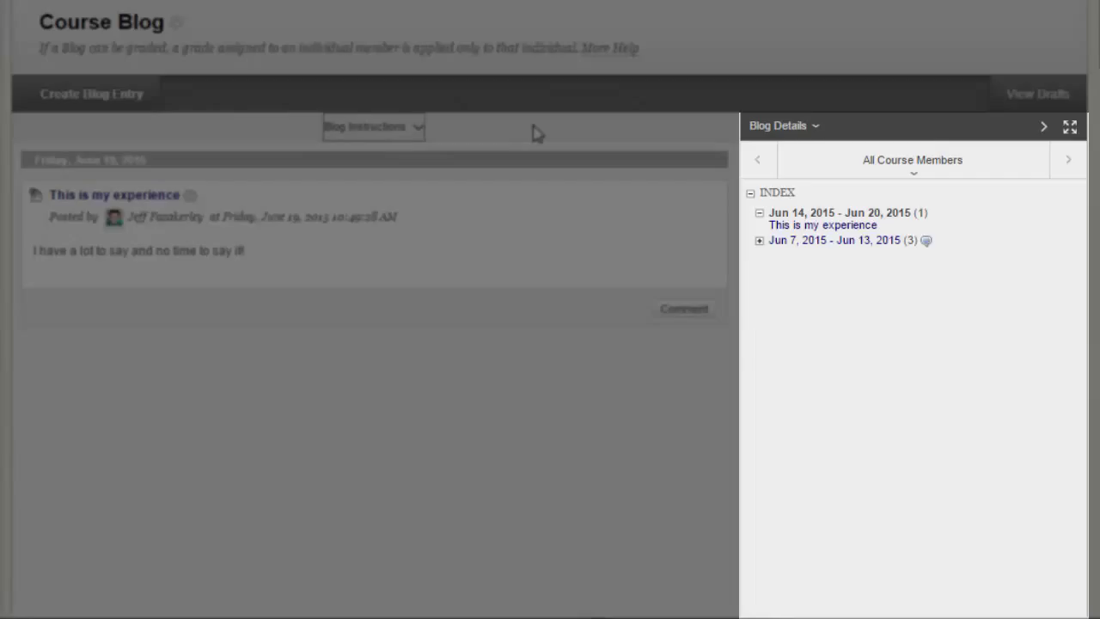
{"action": "left_click", "coordinate": [796, 129]}
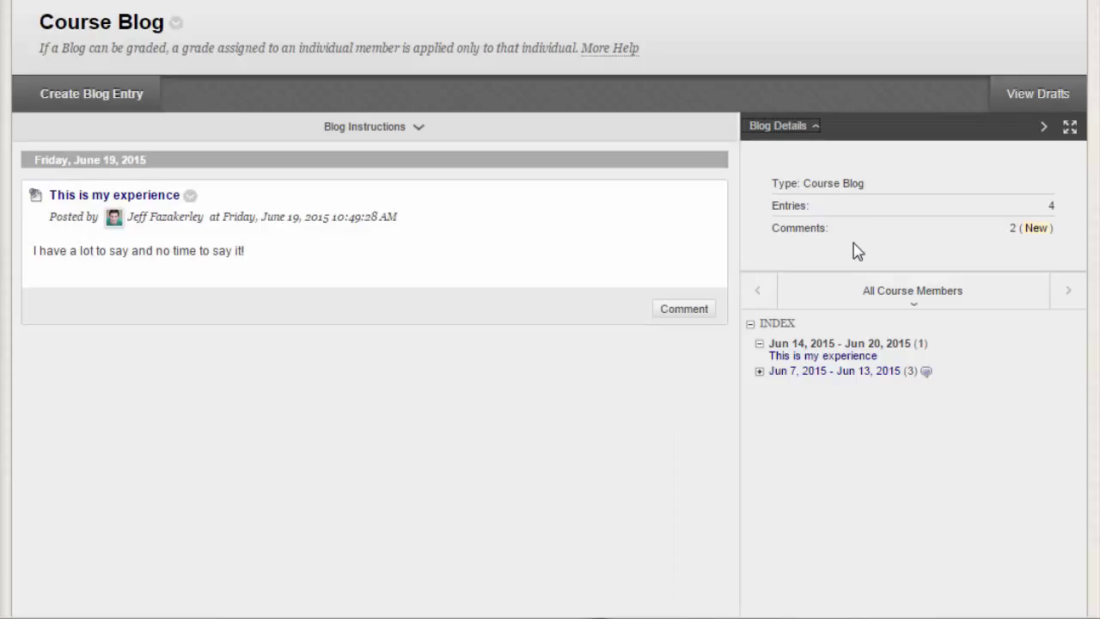
- Hide and restore the blog details area, and enlarge the blog view before returning it to normal size
{"action": "left_click", "coordinate": [1041, 129]}
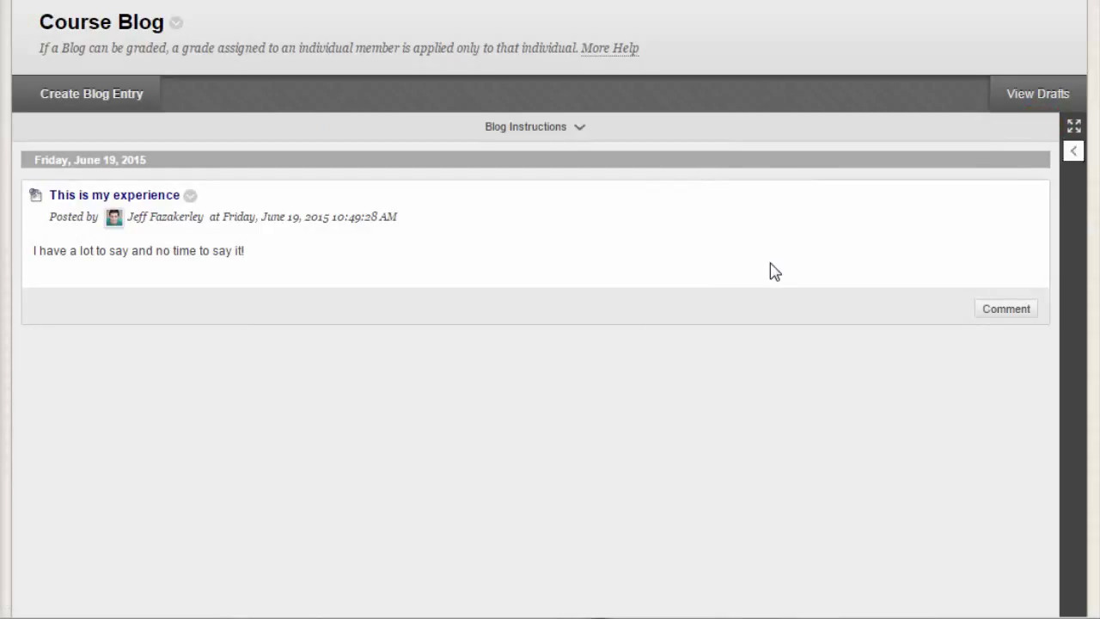
{"action": "left_click", "coordinate": [1073, 153]}
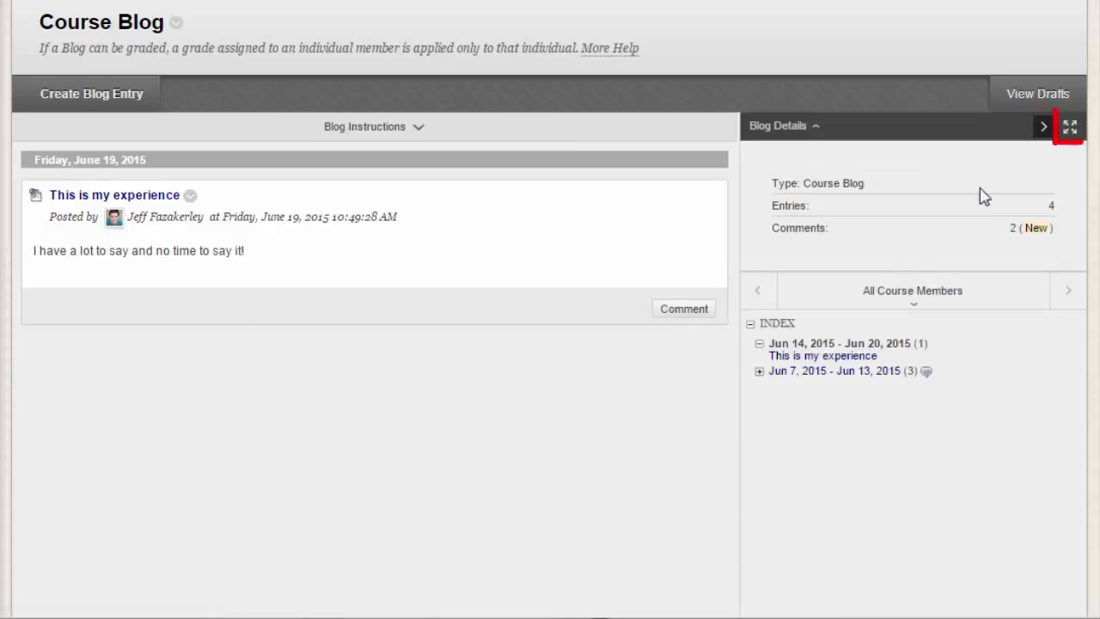
{"action": "left_click", "coordinate": [1070, 128]}
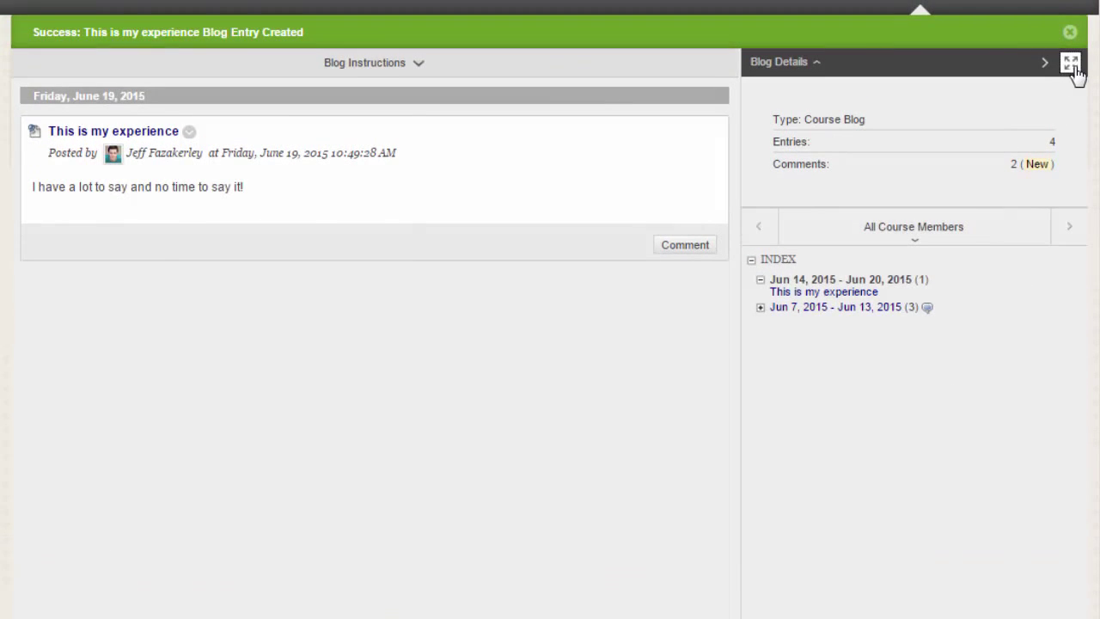
{"action": "scroll", "coordinate": [1072, 69], "scroll_direction": "up", "scroll_amount": 2}
{"action": "left_click", "coordinate": [1070, 22]}
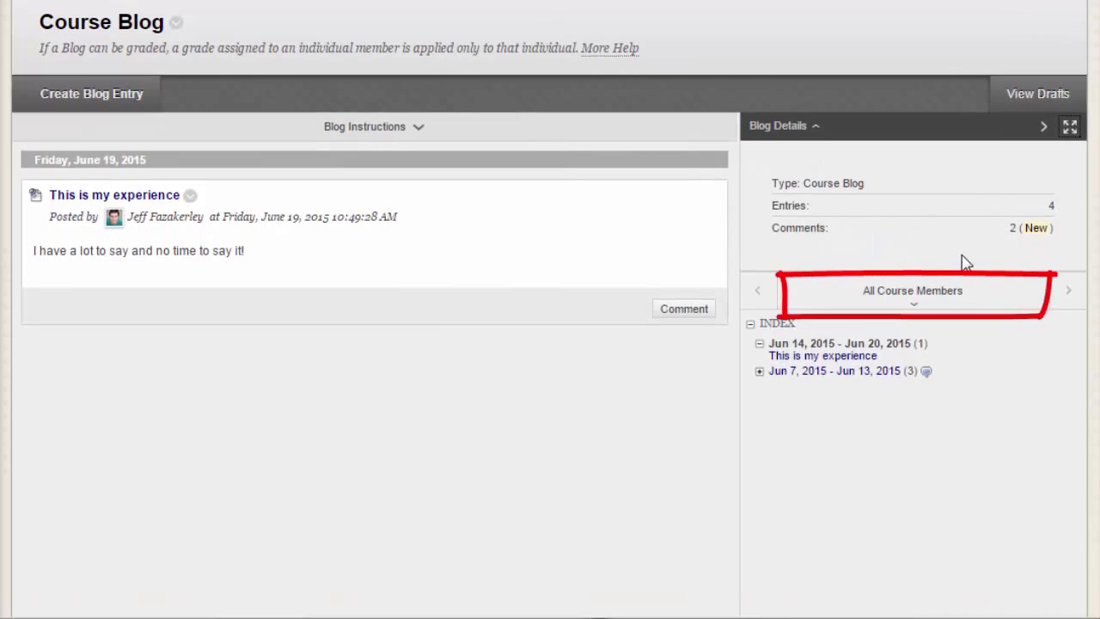
- View the first listed course member's blog entry and include members without entries in the member list
{"action": "left_click", "coordinate": [936, 307]}
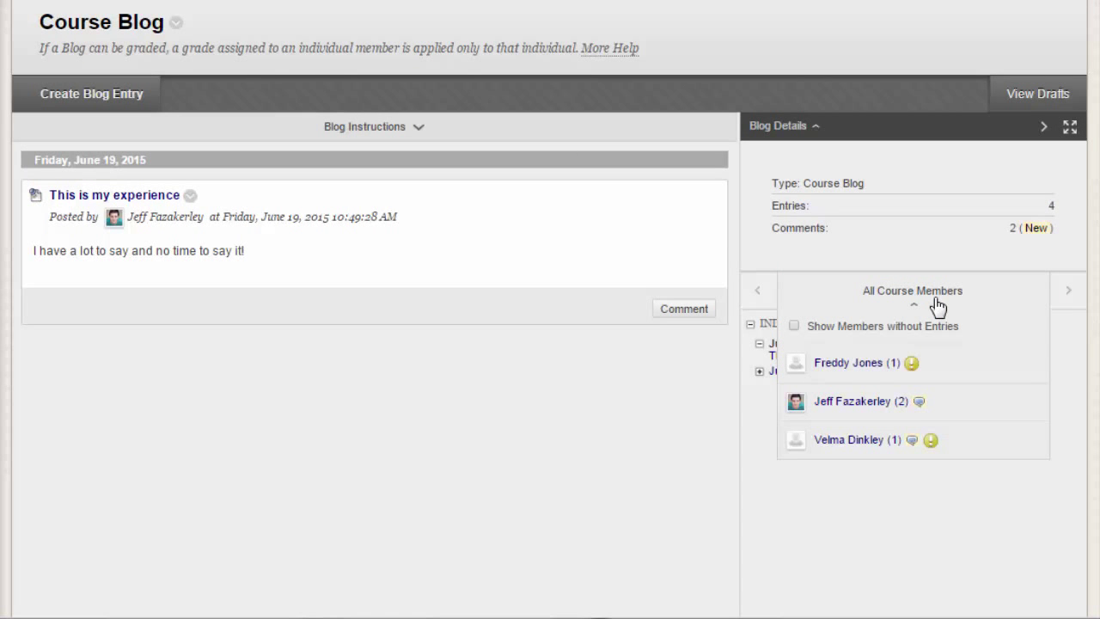
{"action": "left_click", "coordinate": [857, 375]}
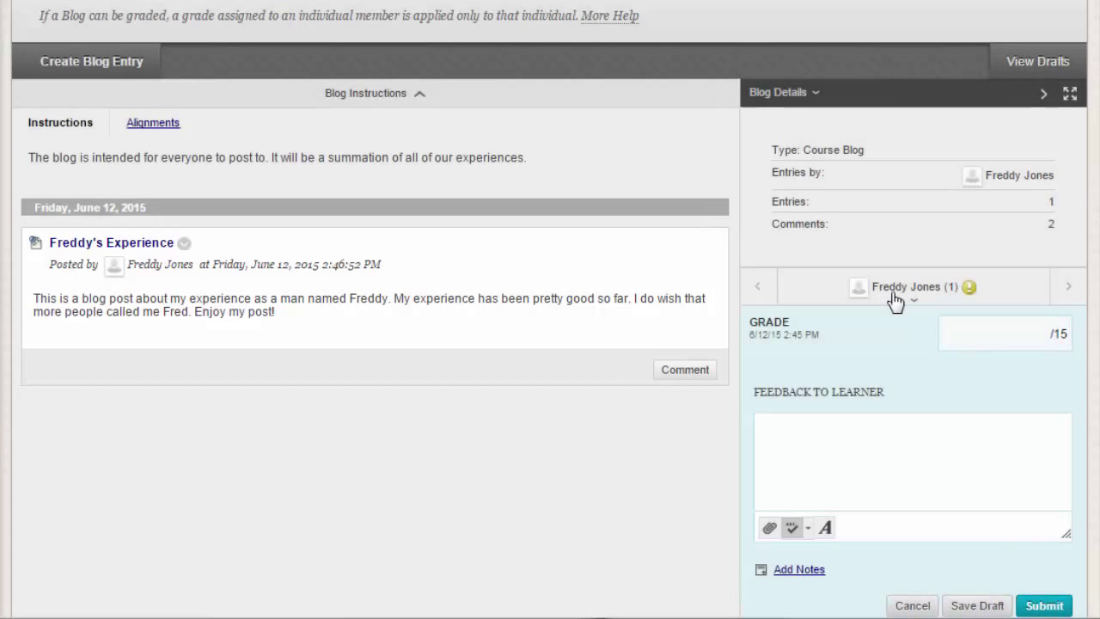
{"action": "left_click", "coordinate": [895, 300]}
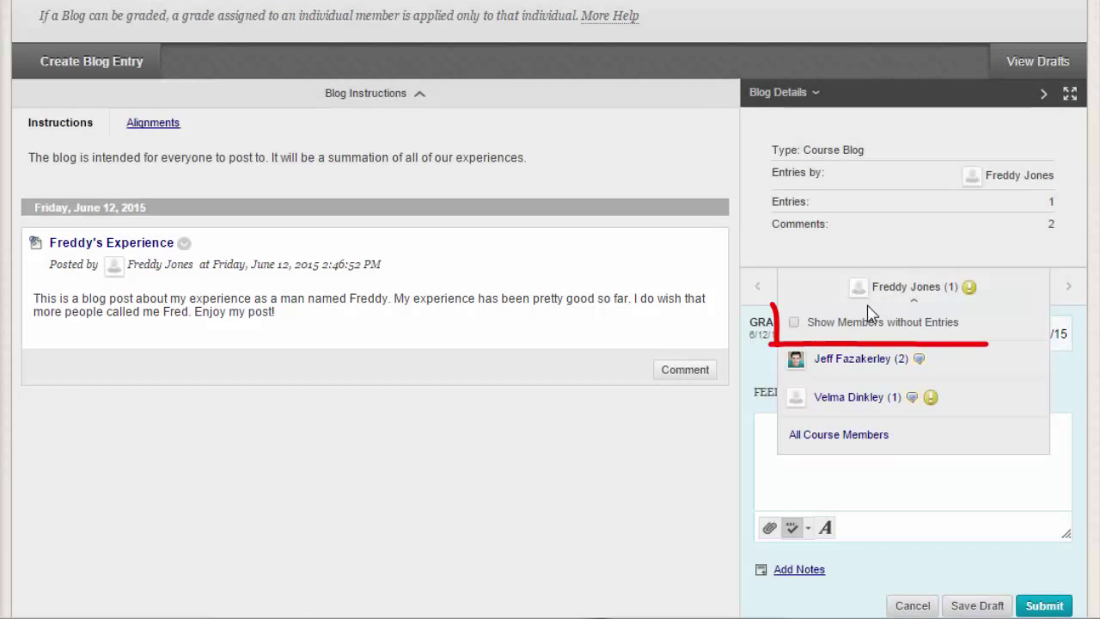
{"action": "left_click", "coordinate": [794, 323]}
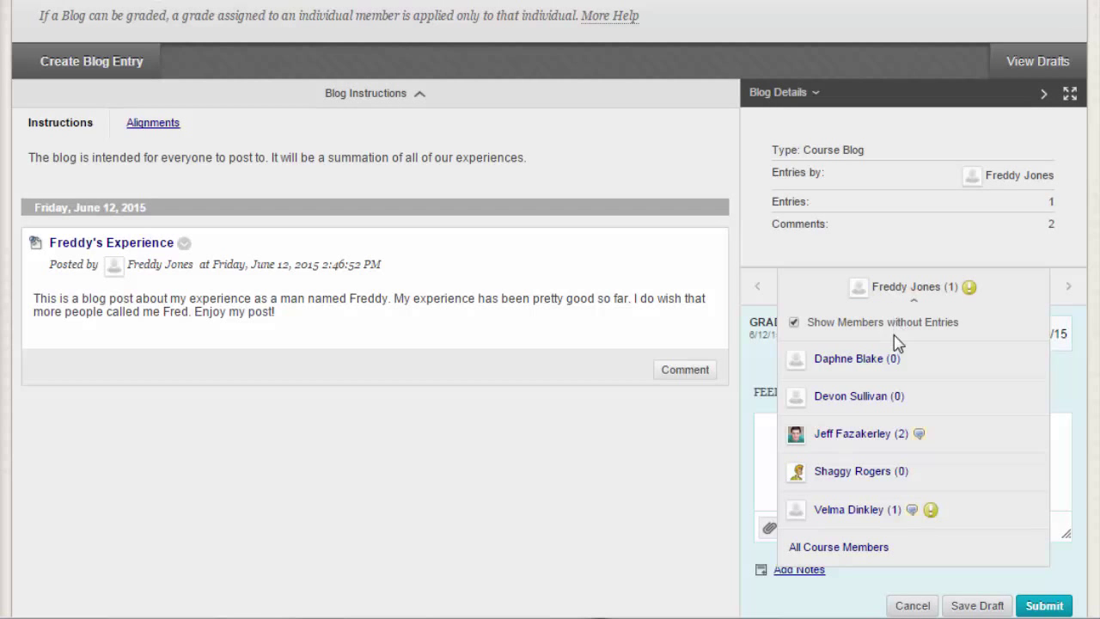
{"action": "left_click", "coordinate": [1036, 271]}
- Examine the selected member's entry index for the week Jun 7, 2015 - Jun 13, 2015
{"action": "scroll", "coordinate": [1036, 272], "scroll_direction": "down", "scroll_amount": 5}
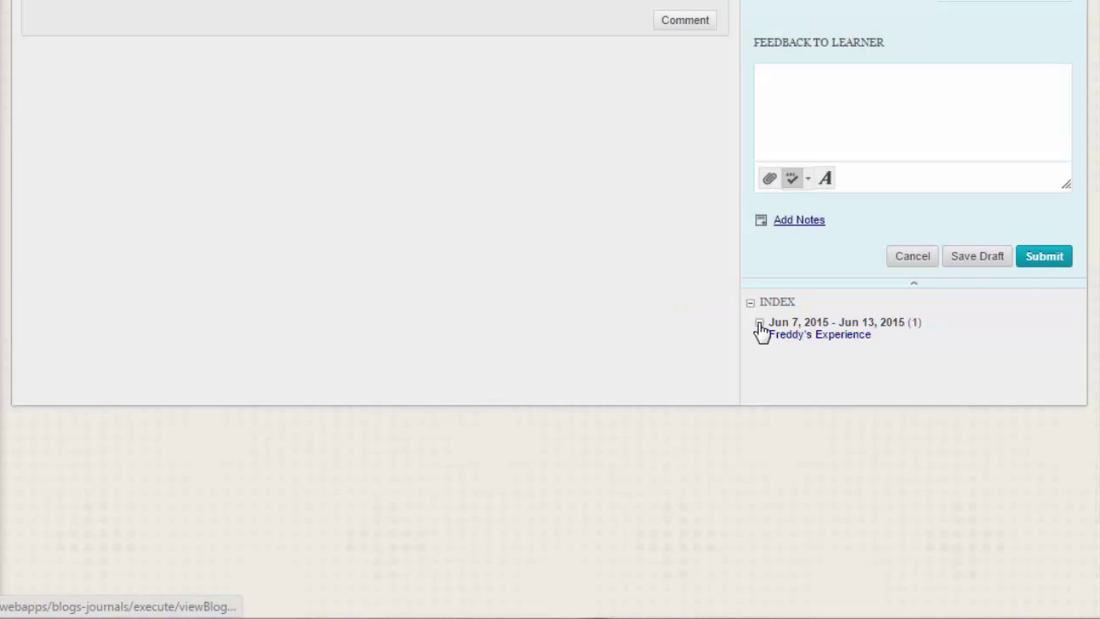
{"action": "left_click", "coordinate": [760, 324]}
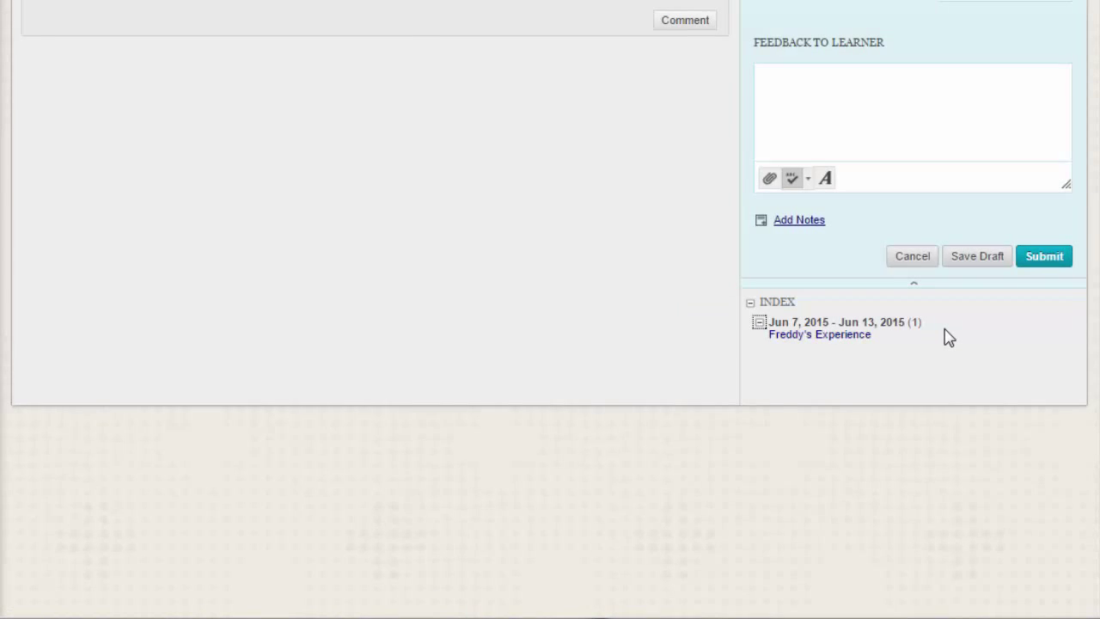
{"action": "scroll", "coordinate": [980, 265], "scroll_direction": "up", "scroll_amount": 1}
{"action": "scroll", "coordinate": [1068, 44], "scroll_direction": "up", "scroll_amount": 3}
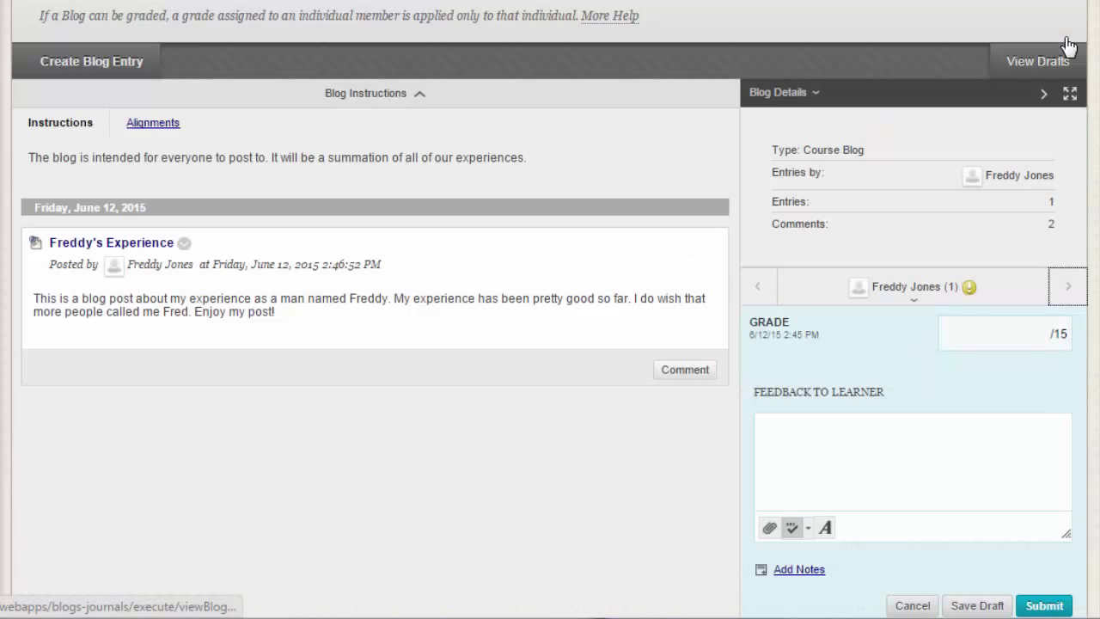
- Browse the next course members' blog entries and open the last listed member's entry for grading
{"action": "left_click", "coordinate": [1069, 286]}
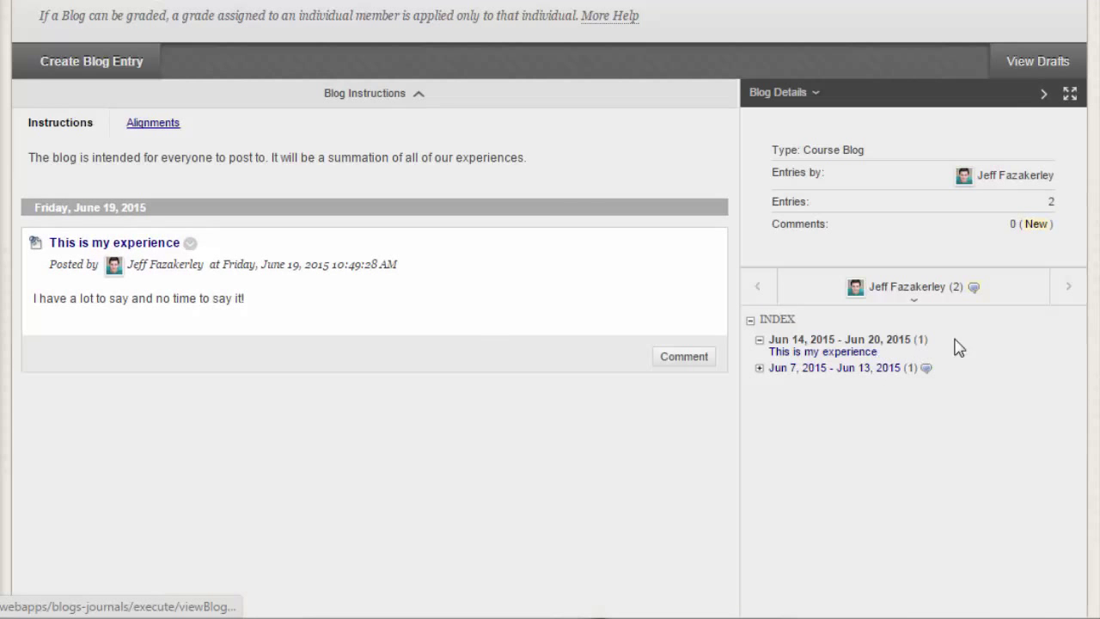
{"action": "left_click", "coordinate": [1063, 287]}
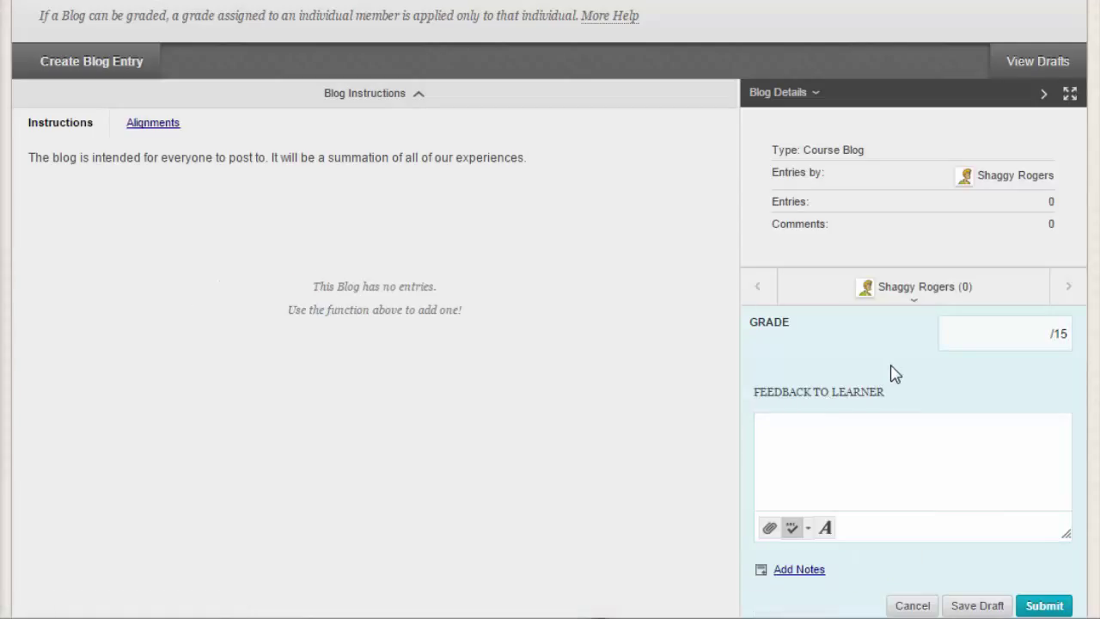
{"action": "left_click", "coordinate": [908, 291]}
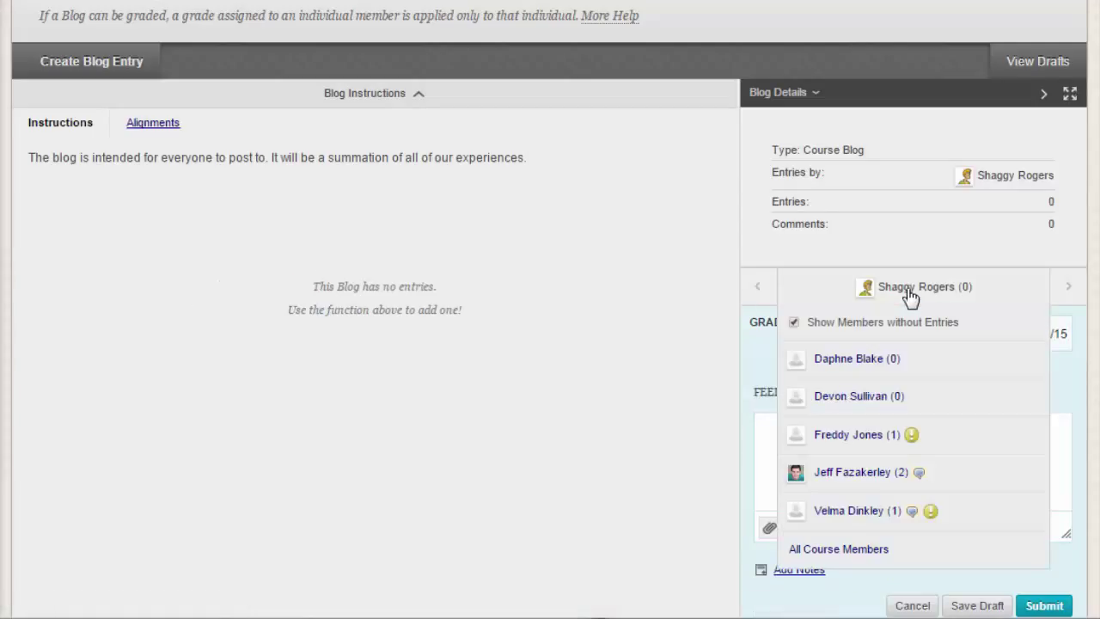
{"action": "left_click", "coordinate": [849, 510]}
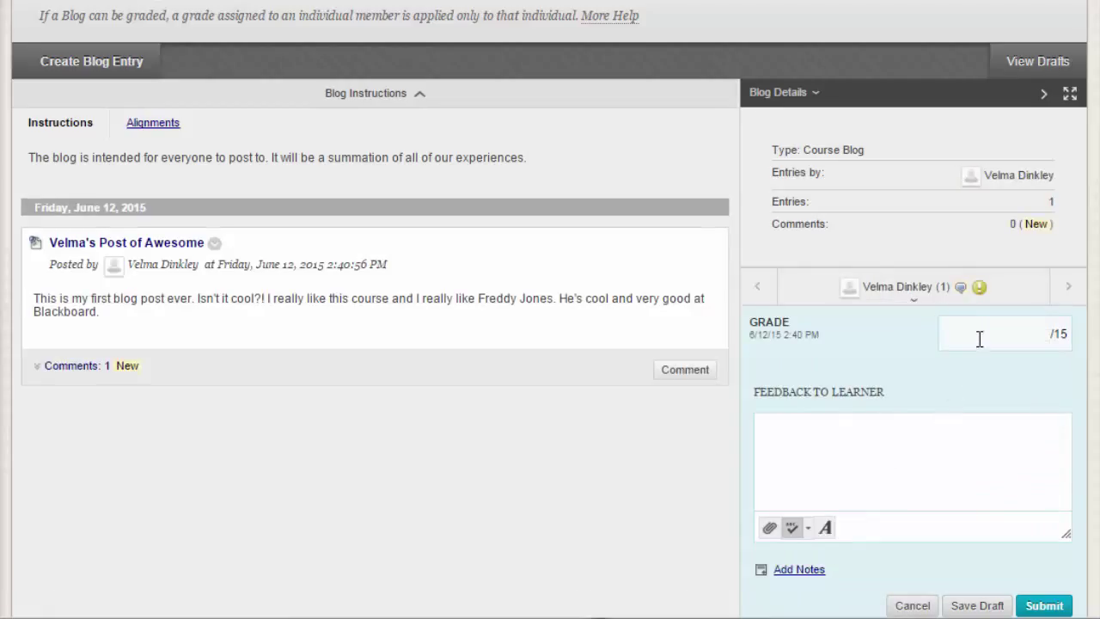
- Give the selected member's blog entry a grade of 15 and enter the learner feedback "Great job!"
{"action": "left_click", "coordinate": [980, 336]}
{"action": "type", "text": "15"}
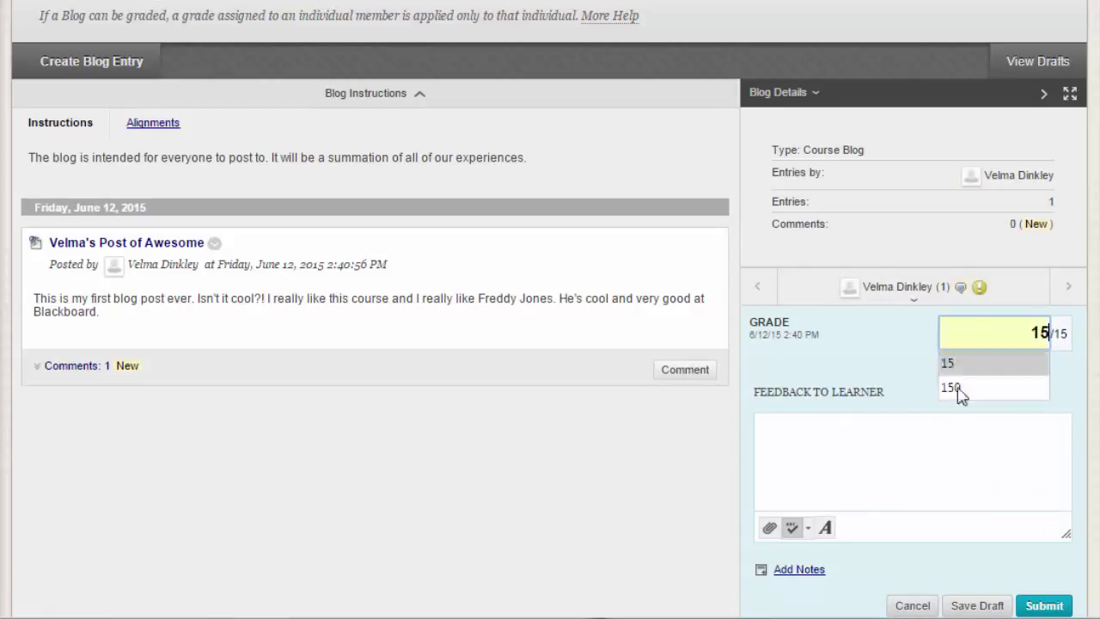
{"action": "left_click", "coordinate": [890, 470]}
{"action": "type", "text": "Great job!"}
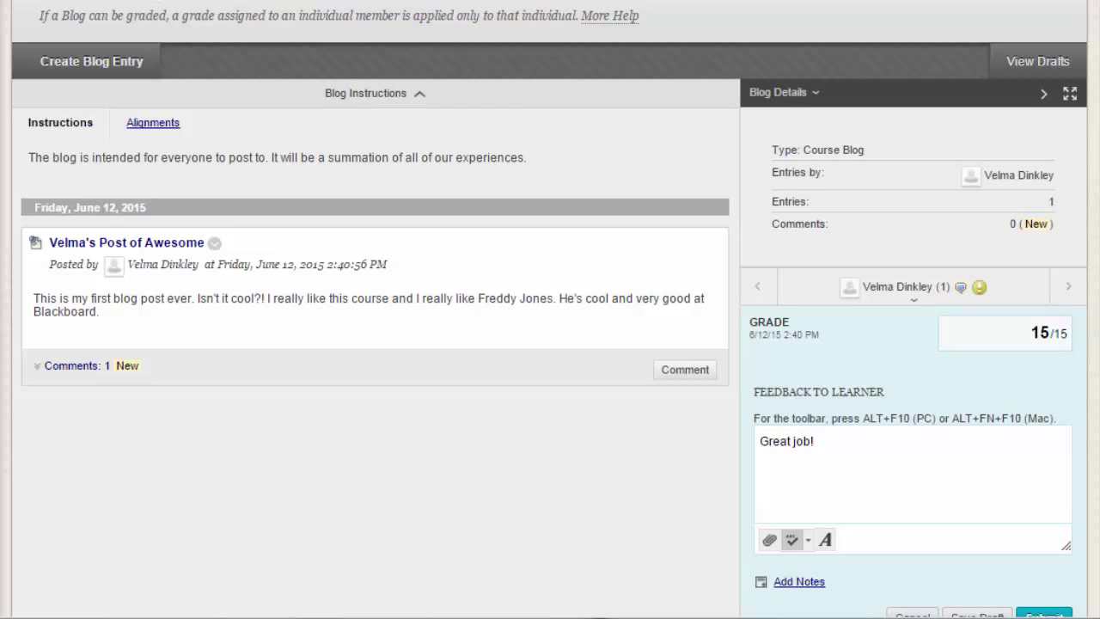
{"action": "scroll", "coordinate": [1075, 386], "scroll_direction": "down", "scroll_amount": 3}
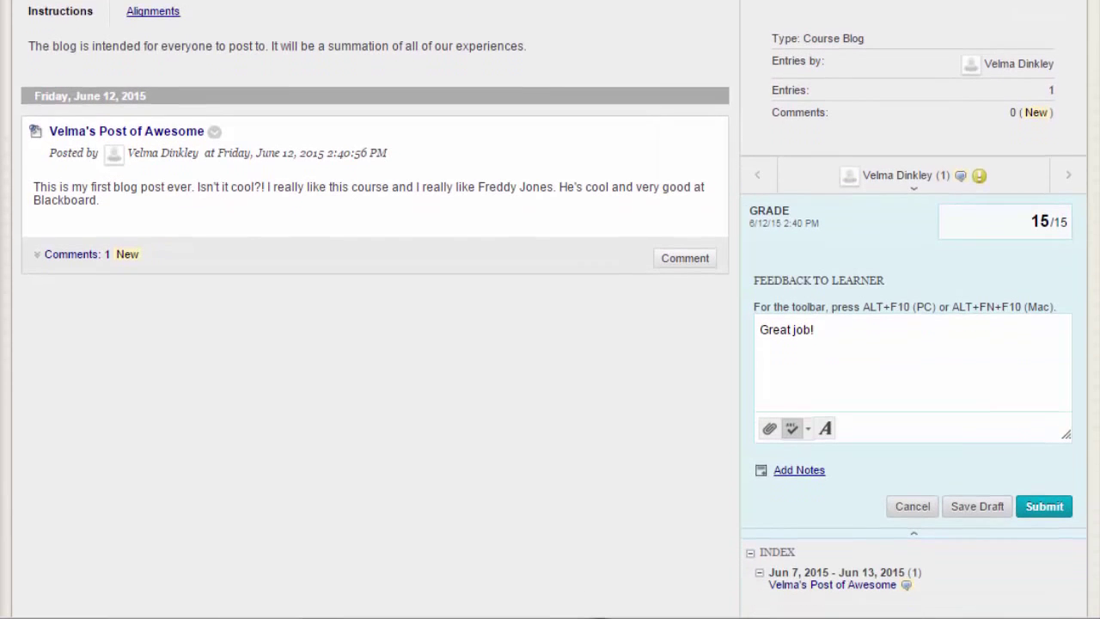